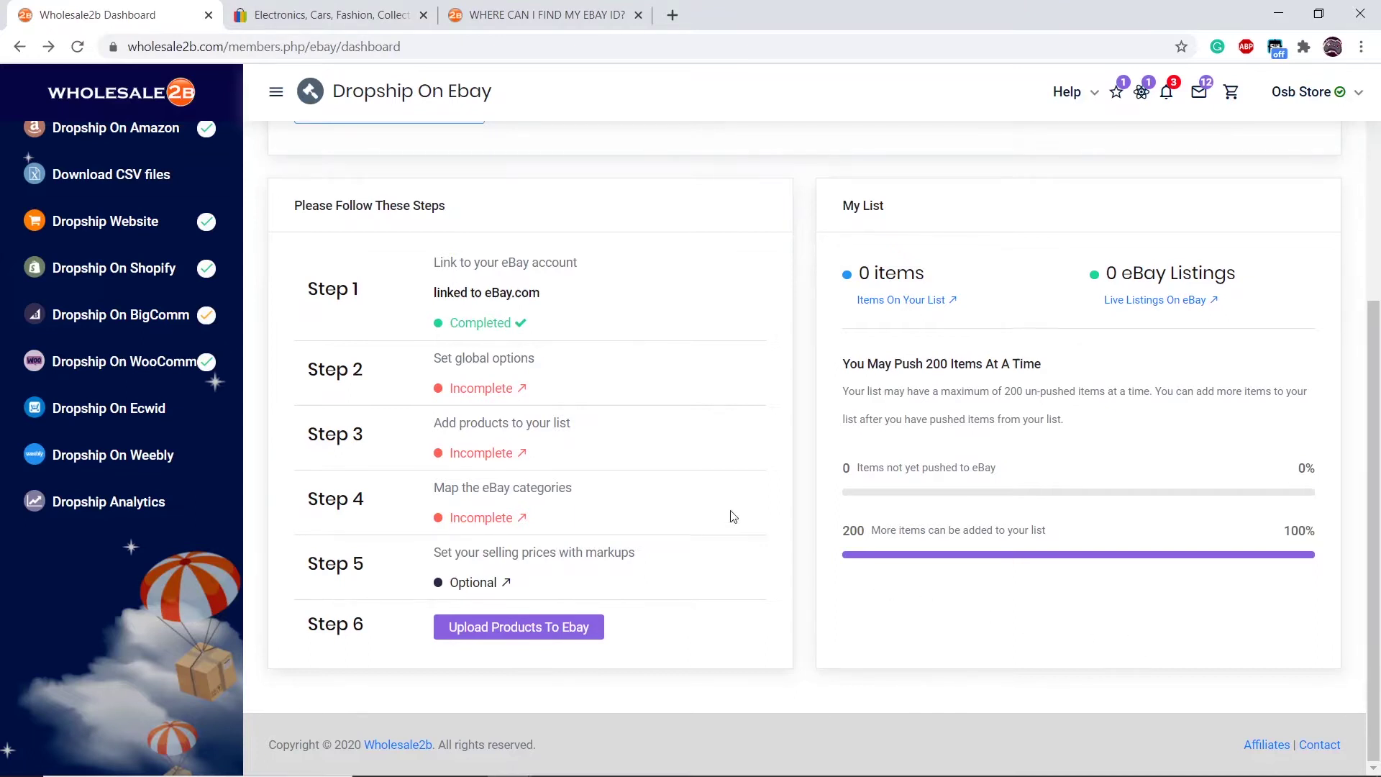
# Step: Open the Step 2 eBay global options settings from the dashboard
pyautogui.click(481, 400)
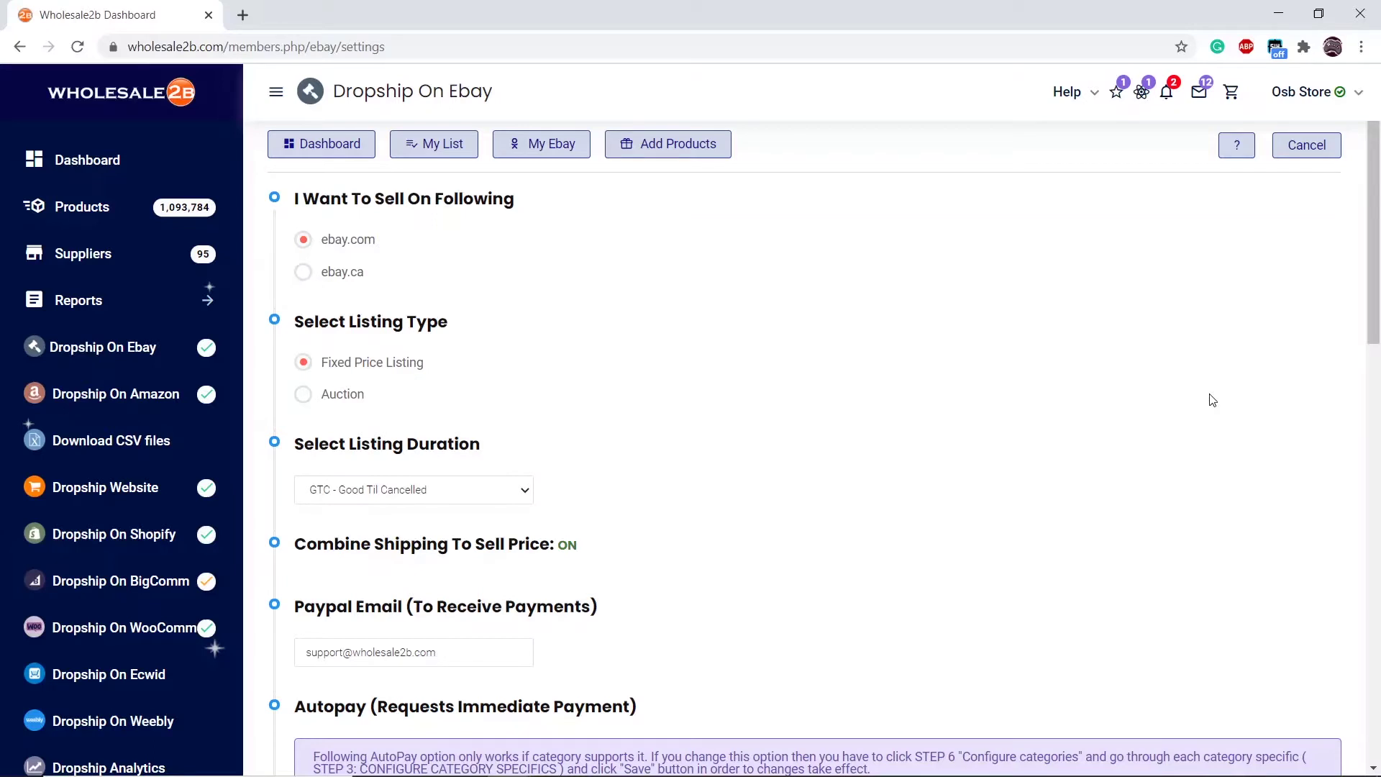
pyautogui.scroll(-1, 1212, 401)
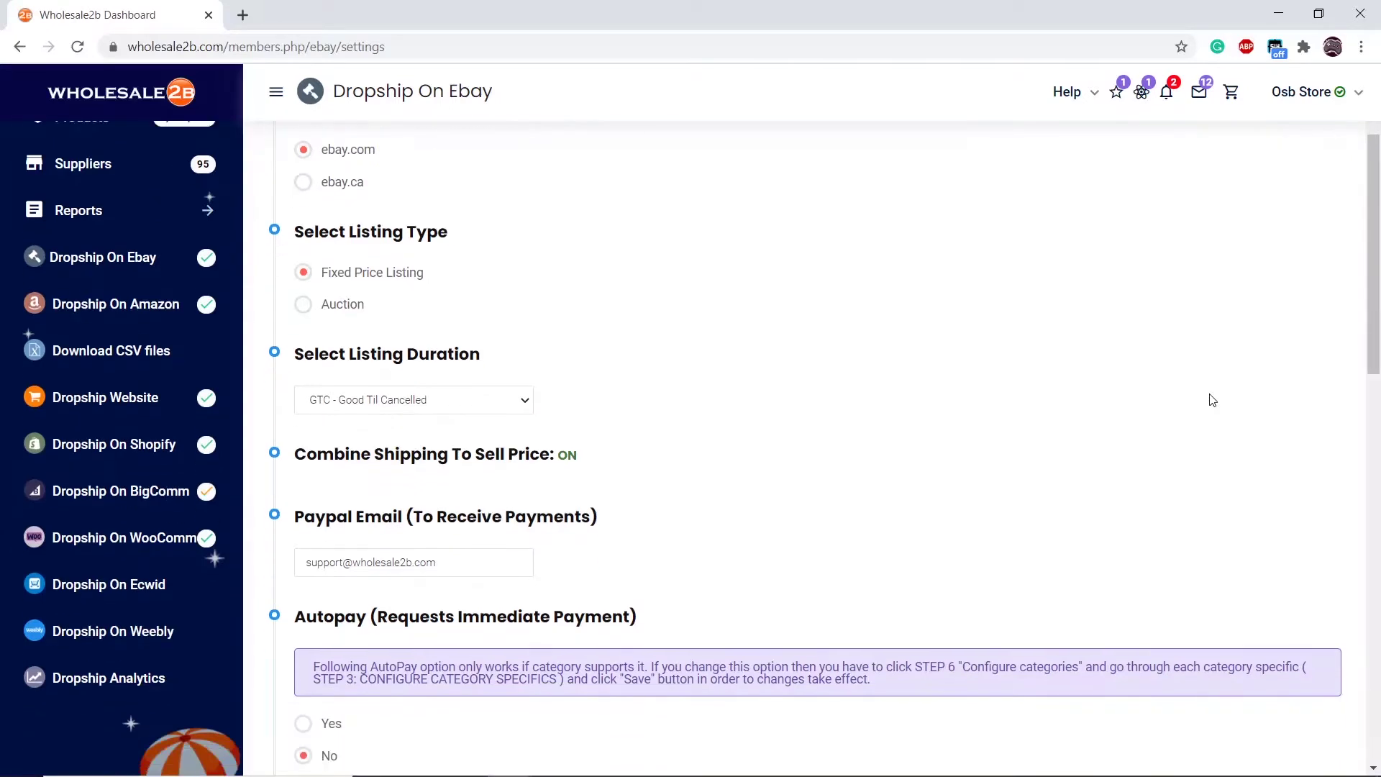
pyautogui.scroll(-1, 1211, 400)
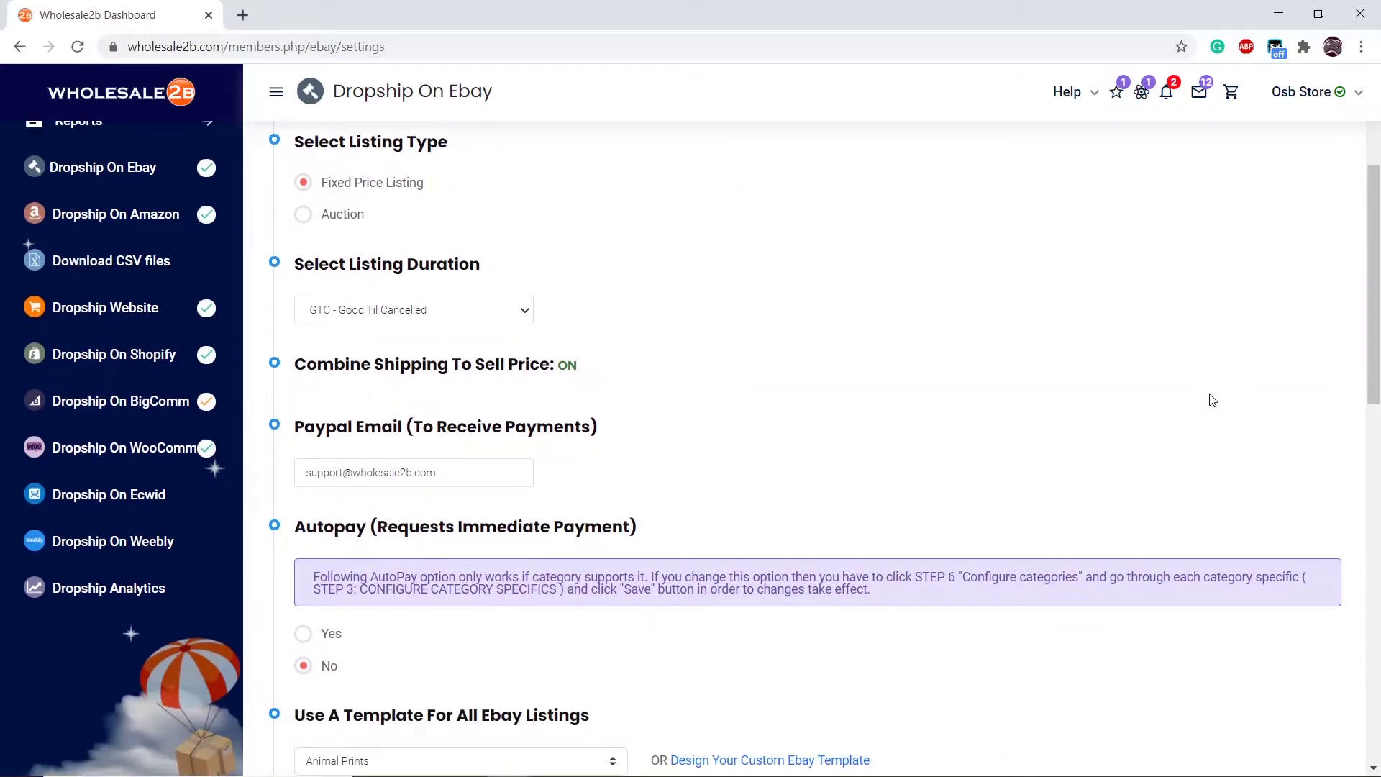
pyautogui.scroll(-1, 1211, 401)
pyautogui.scroll(-2, 1211, 400)
pyautogui.scroll(-1, 1212, 399)
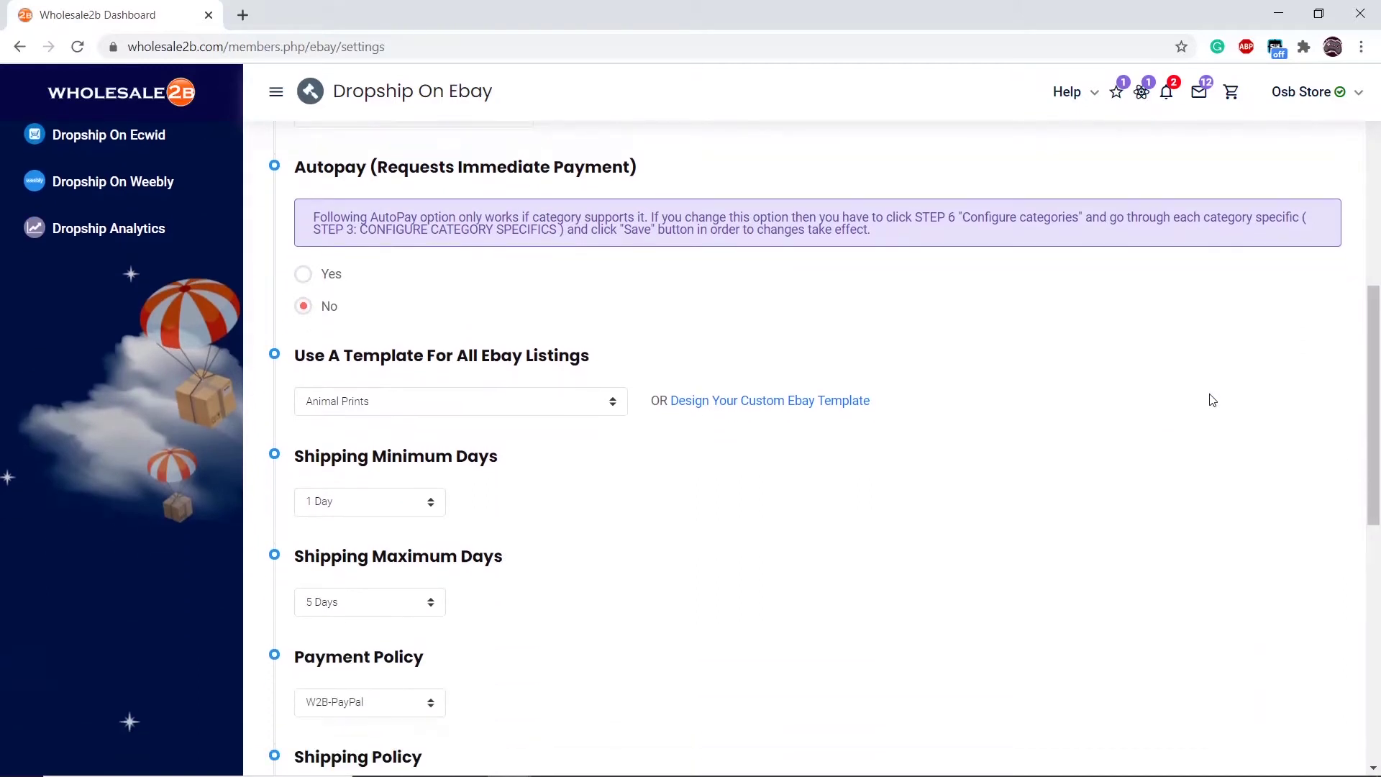
pyautogui.click(607, 408)
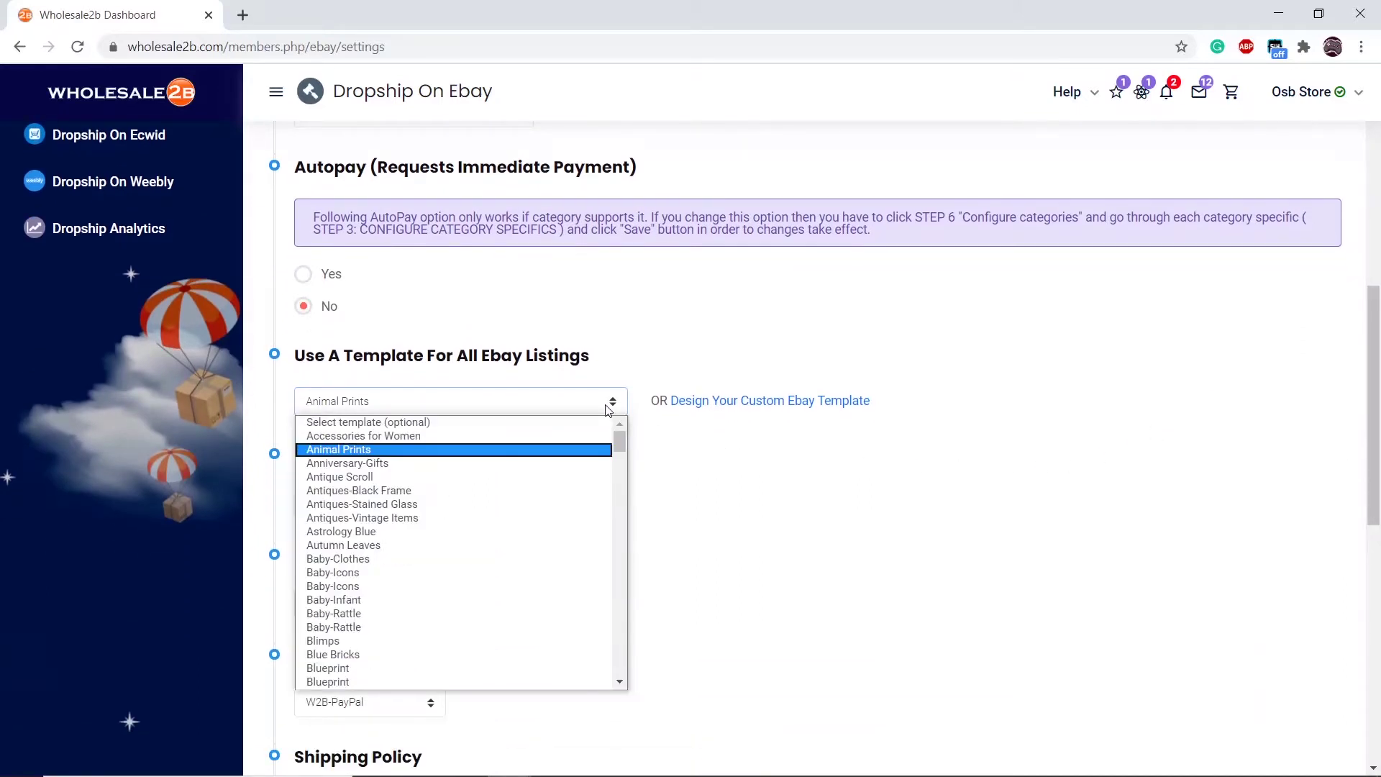
pyautogui.click(707, 464)
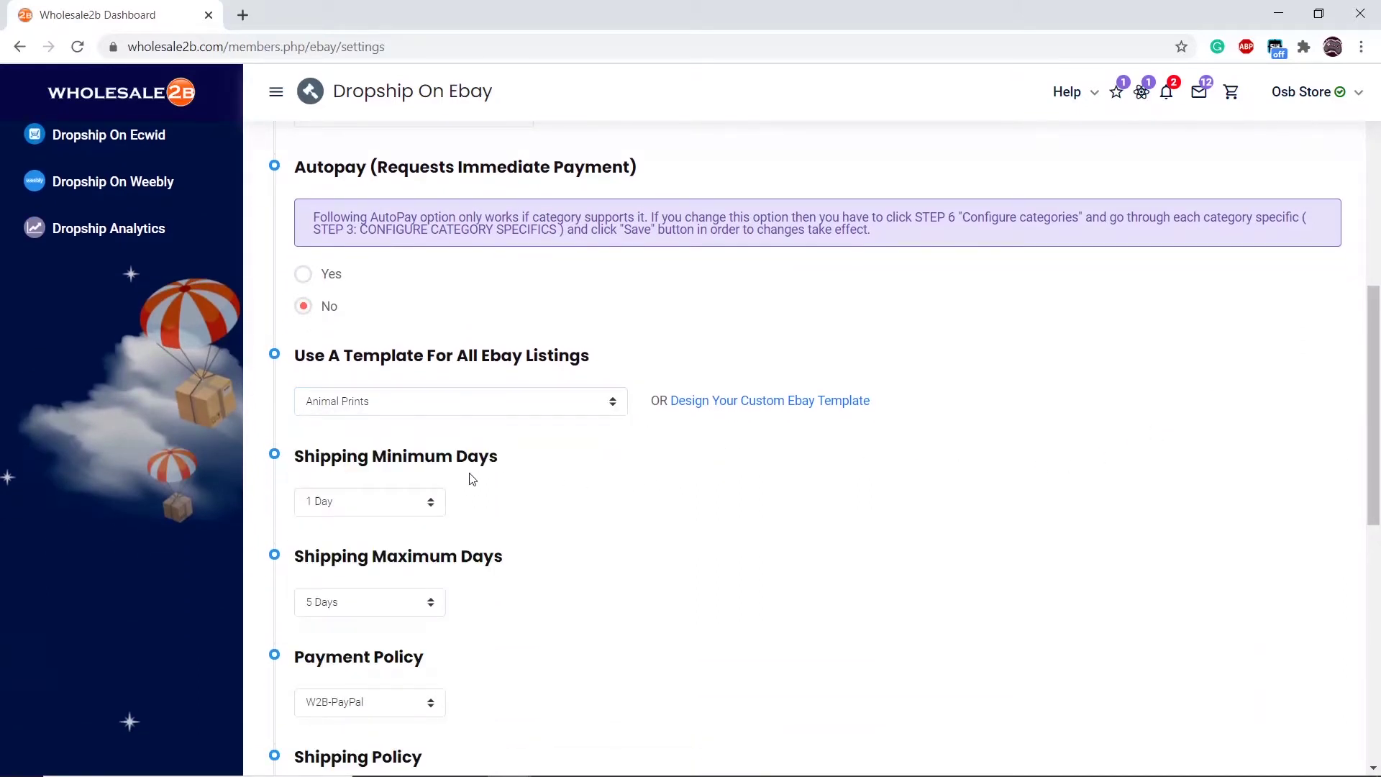
pyautogui.click(397, 507)
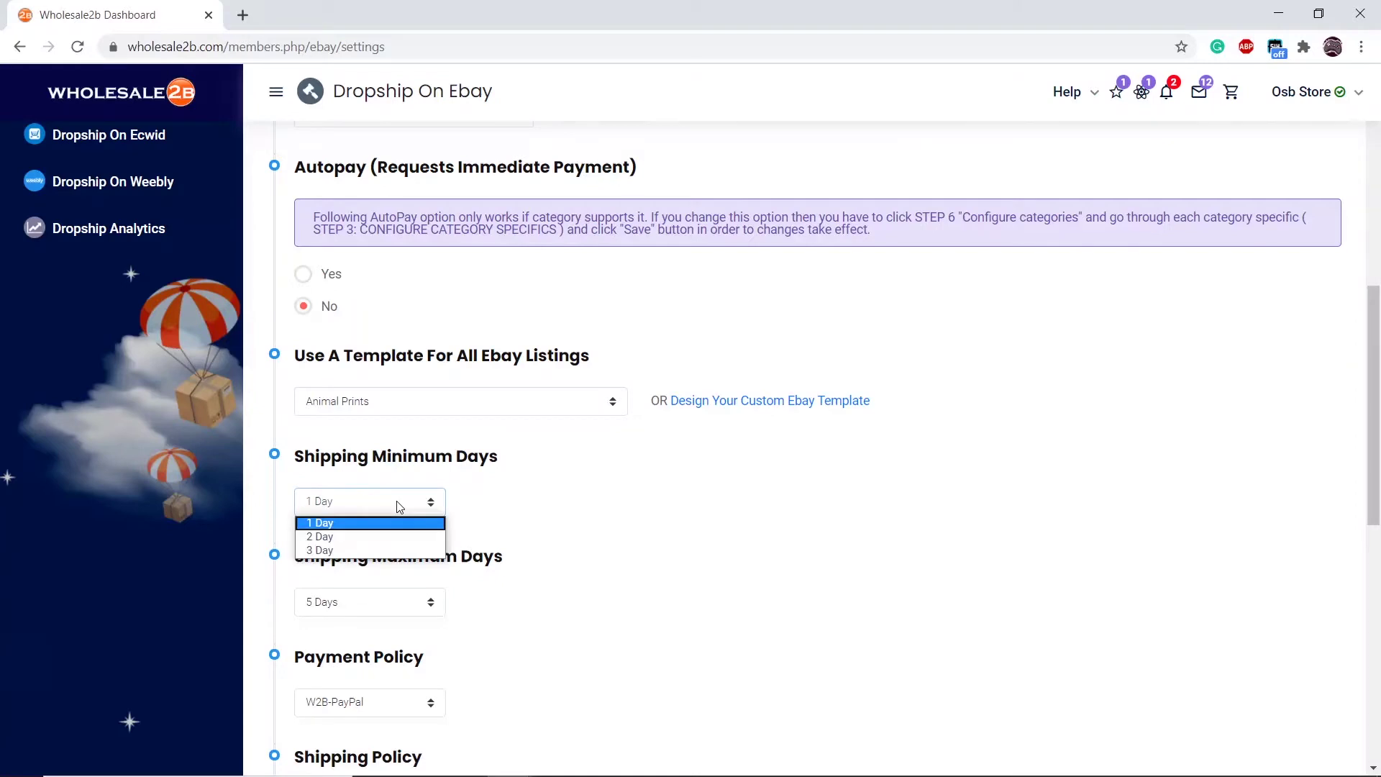
pyautogui.click(488, 486)
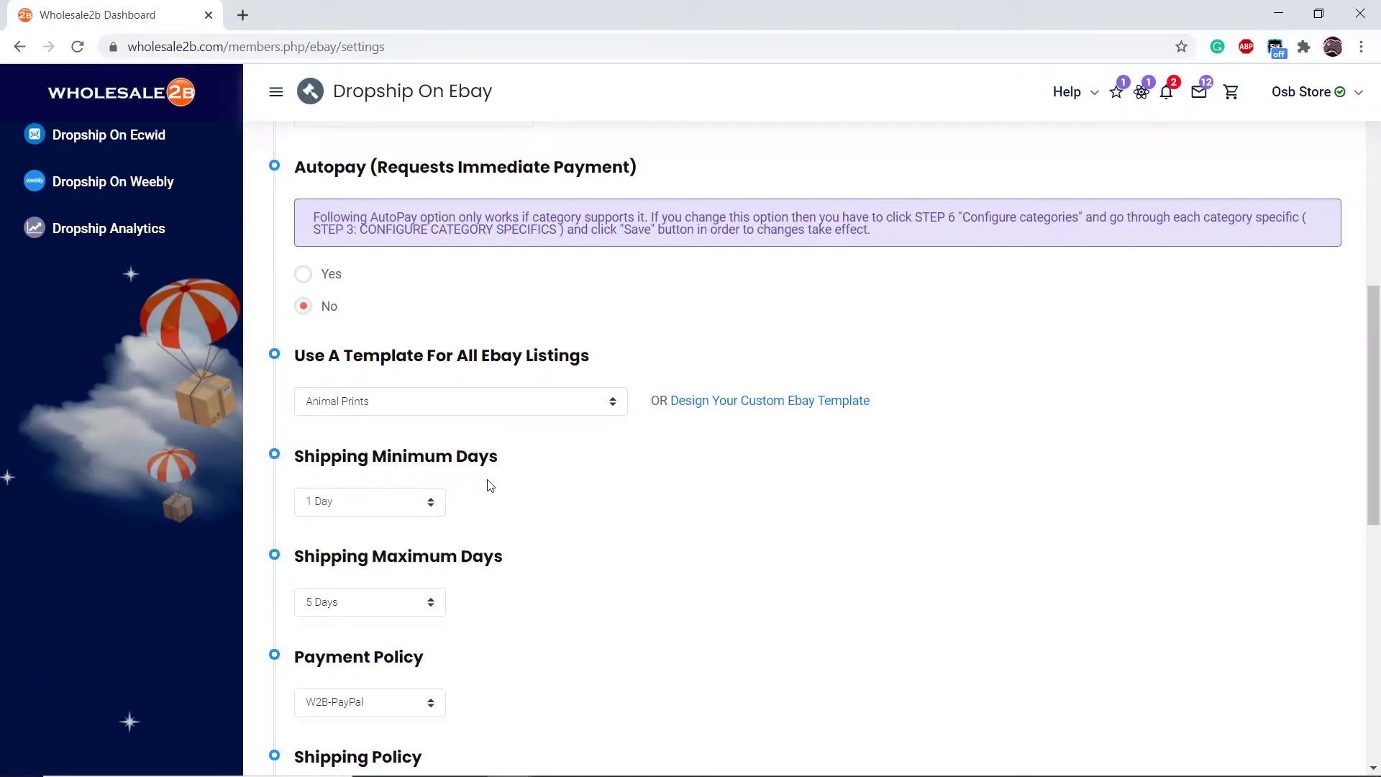
pyautogui.click(391, 608)
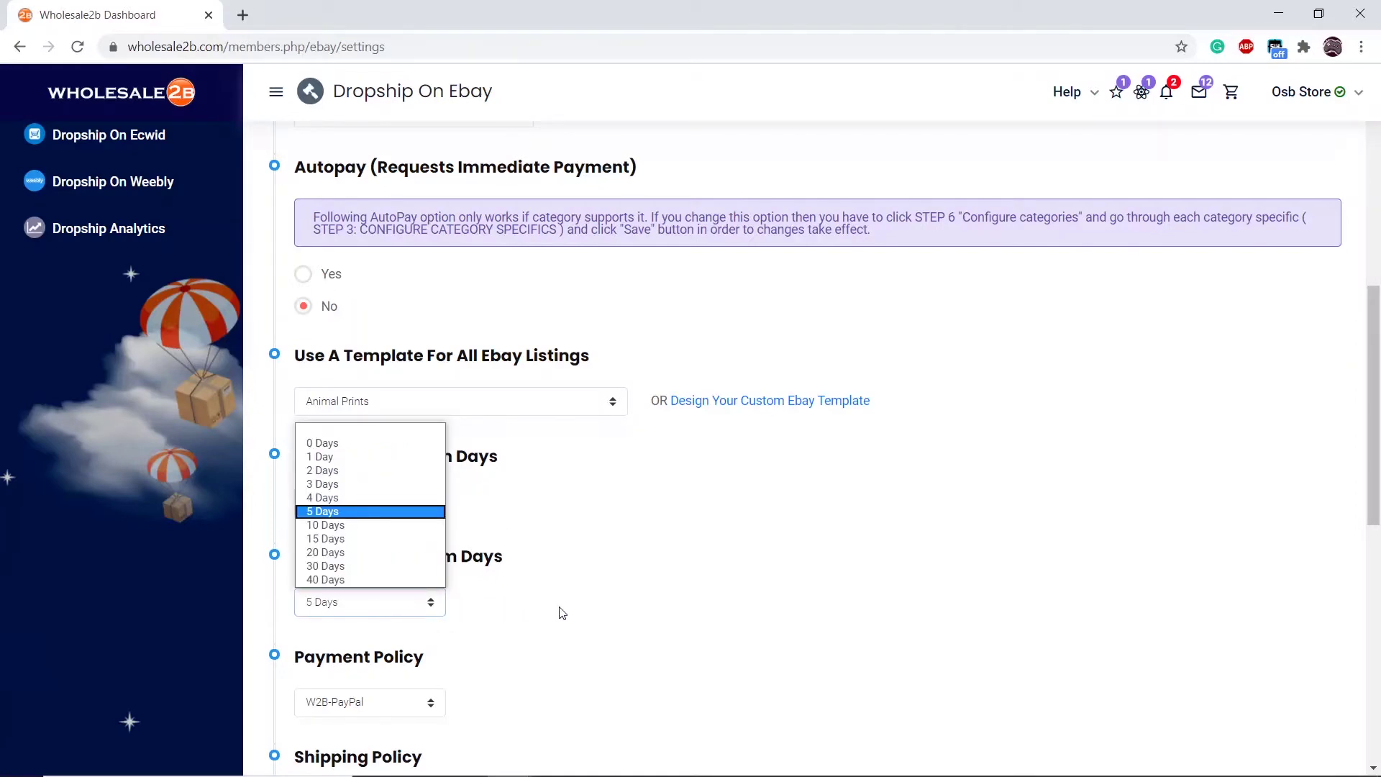
pyautogui.click(539, 612)
pyautogui.scroll(-2, 605, 592)
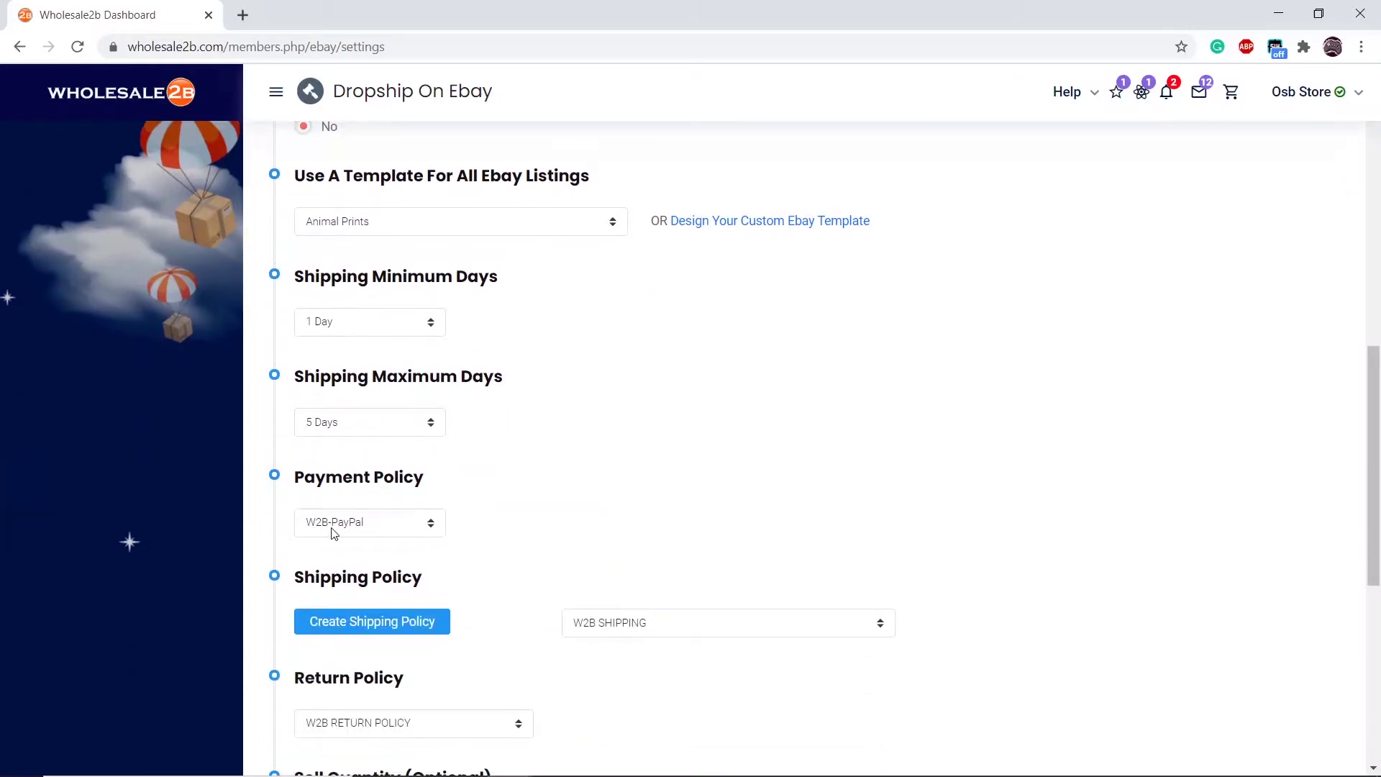
pyautogui.click(333, 533)
pyautogui.click(359, 556)
pyautogui.scroll(-1, 548, 557)
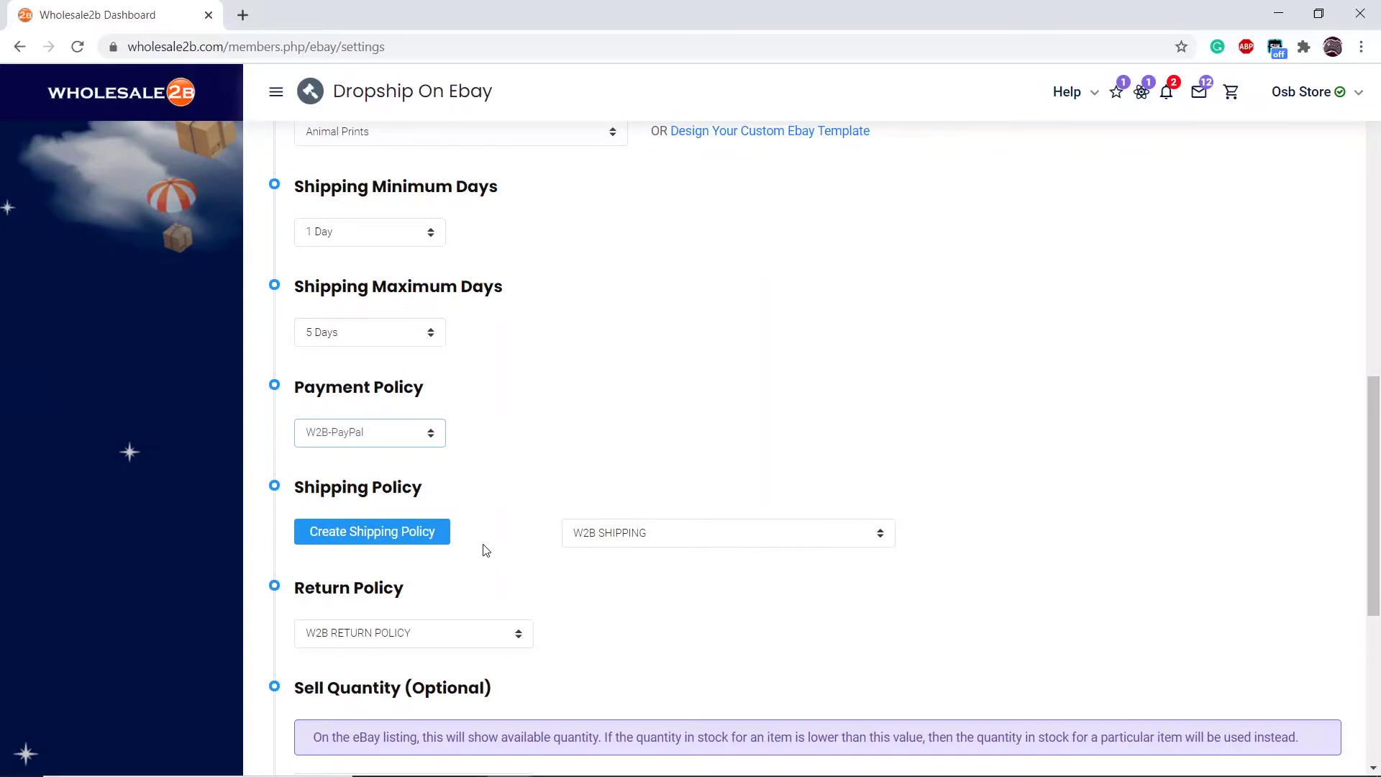
pyautogui.scroll(-1, 653, 575)
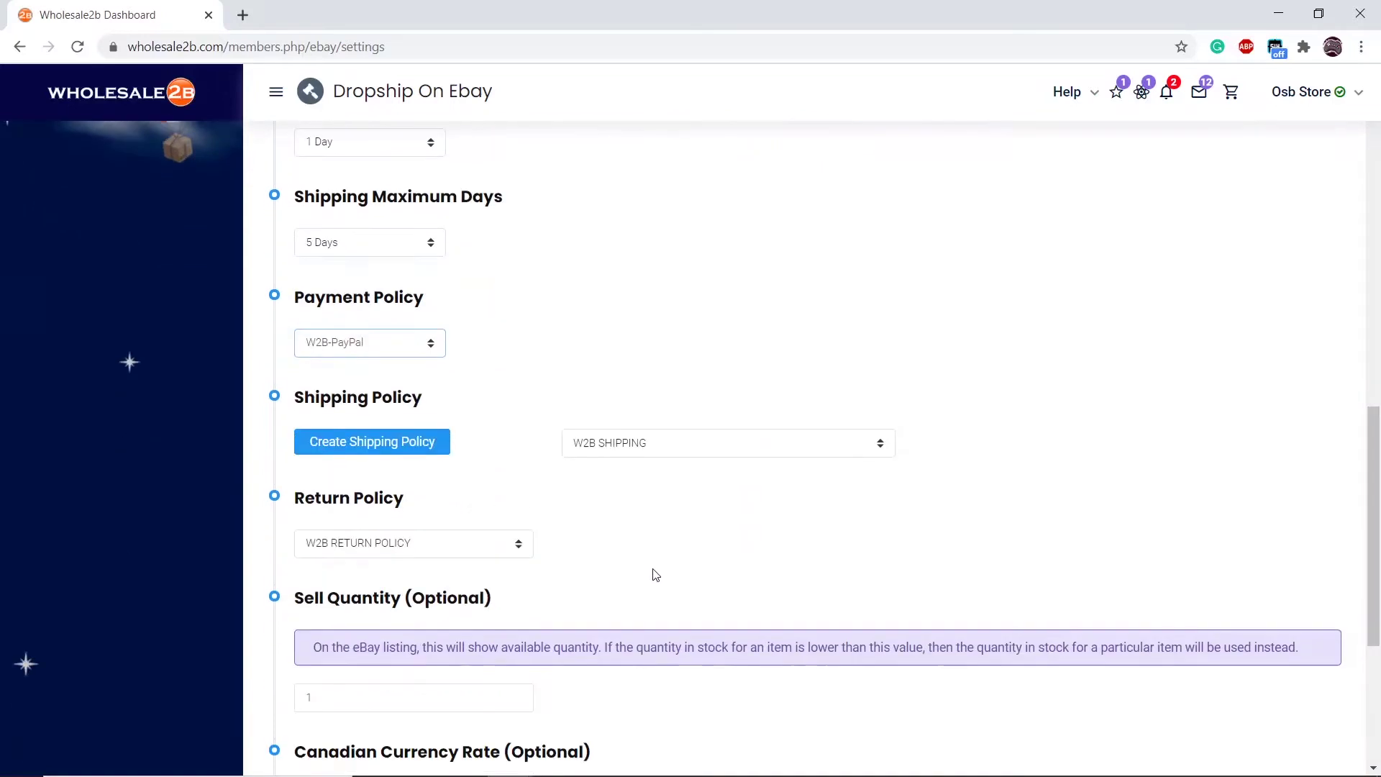
pyautogui.scroll(-1, 605, 569)
pyautogui.scroll(-1, 658, 568)
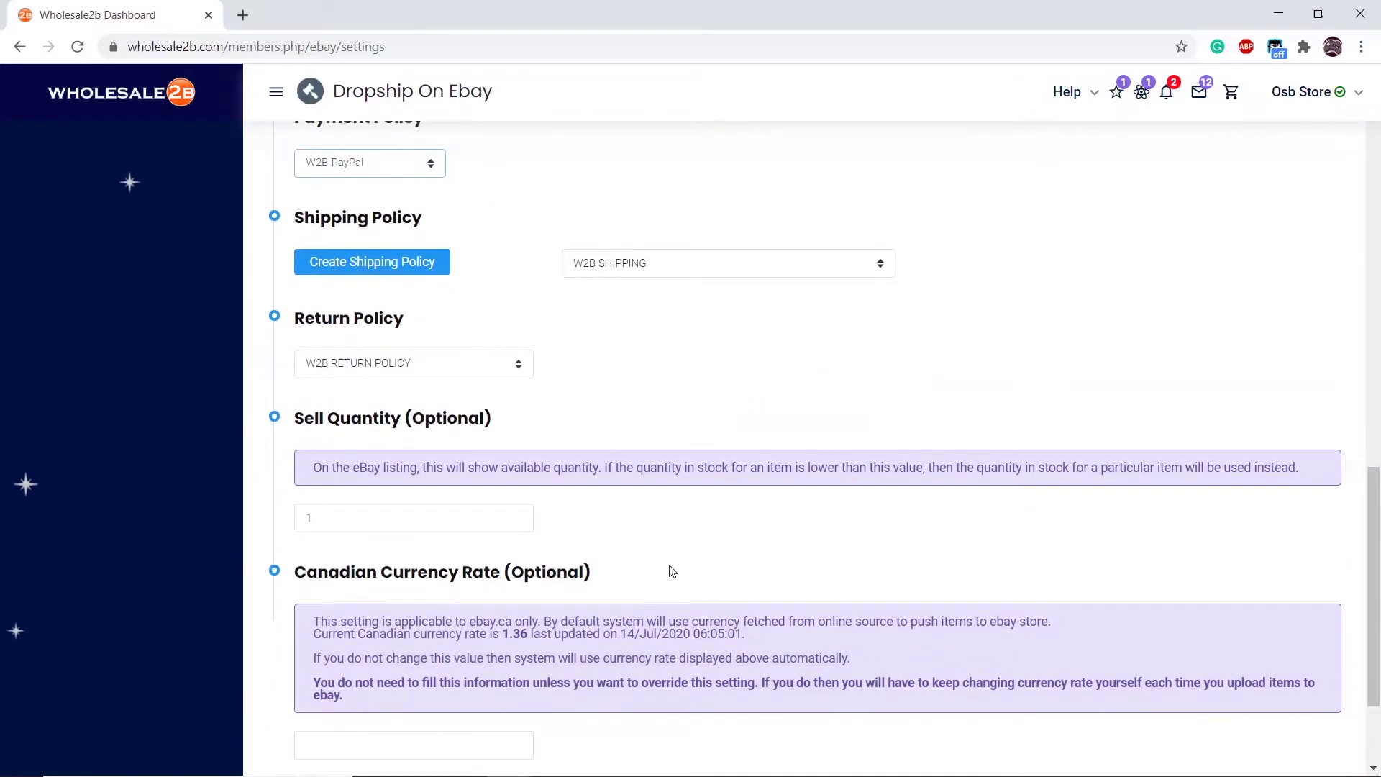
pyautogui.scroll(-1, 671, 567)
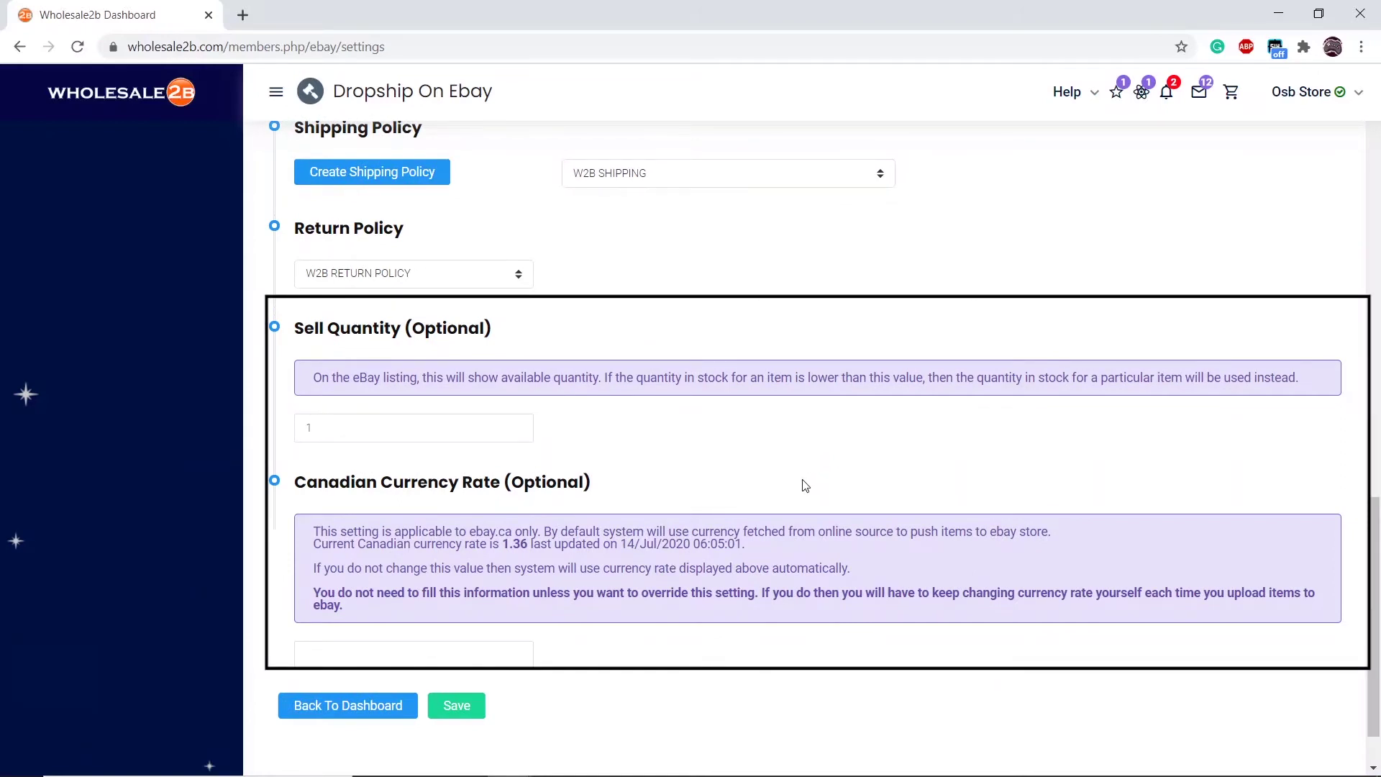
# Step: Save the eBay global options and dismiss the 'Changes saved successfully' popup
pyautogui.click(456, 706)
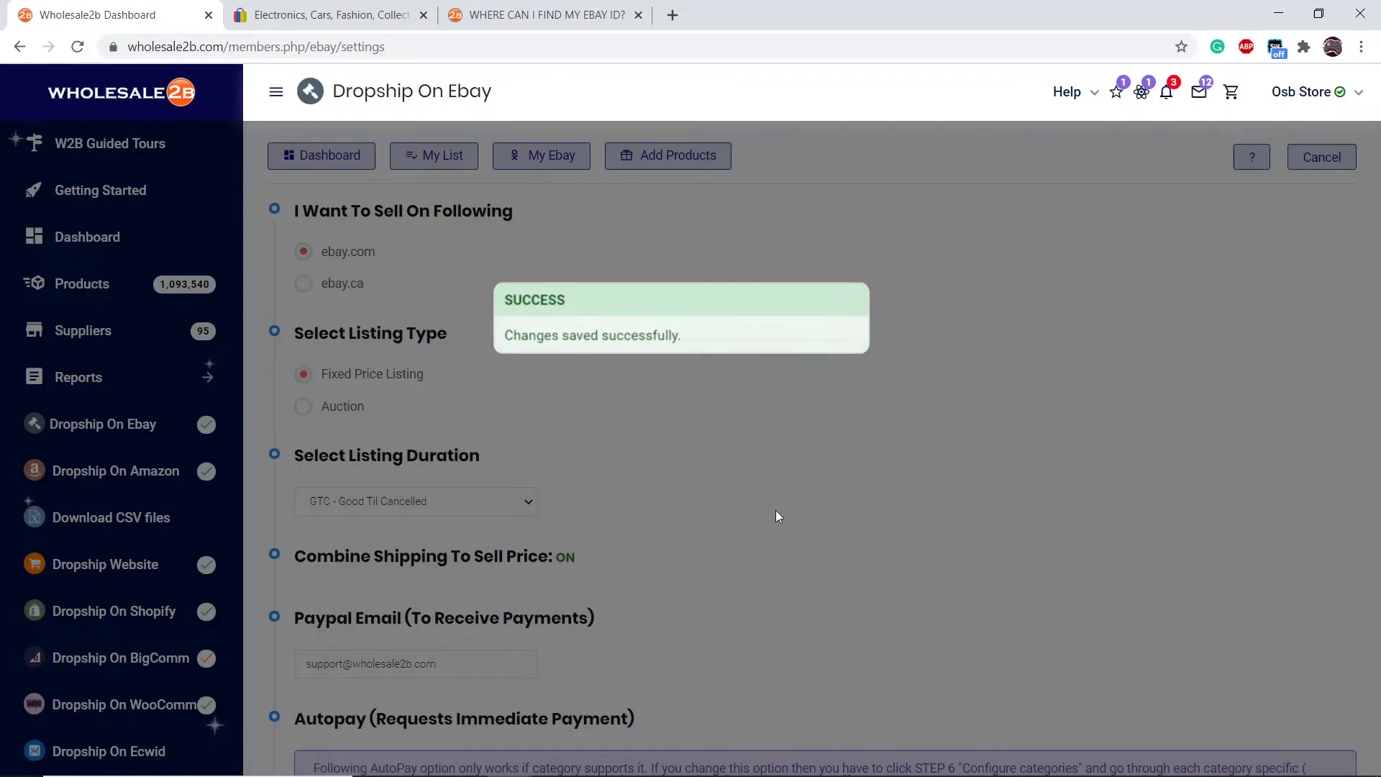
pyautogui.click(776, 511)
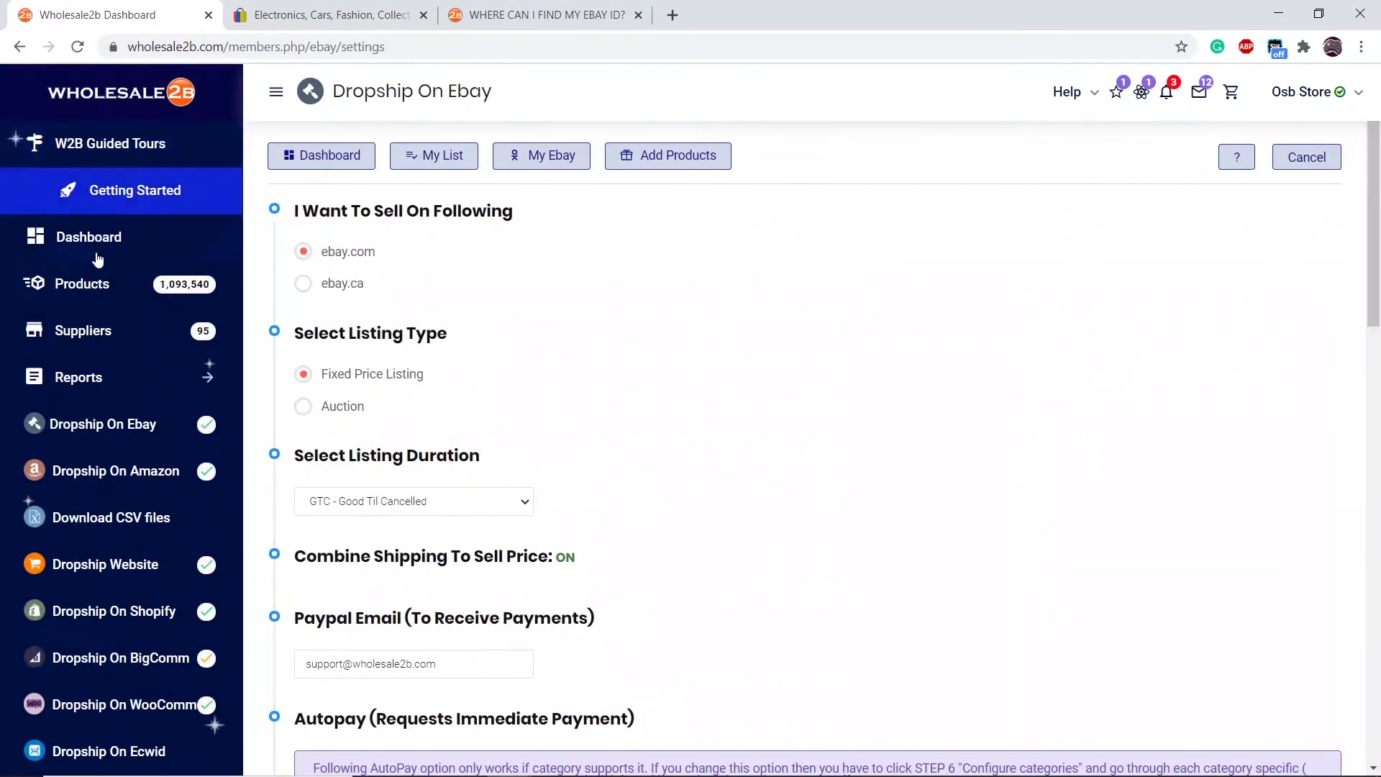
# Step: Go back to the Dropship On Ebay dashboard to check Step 2's status
pyautogui.click(125, 421)
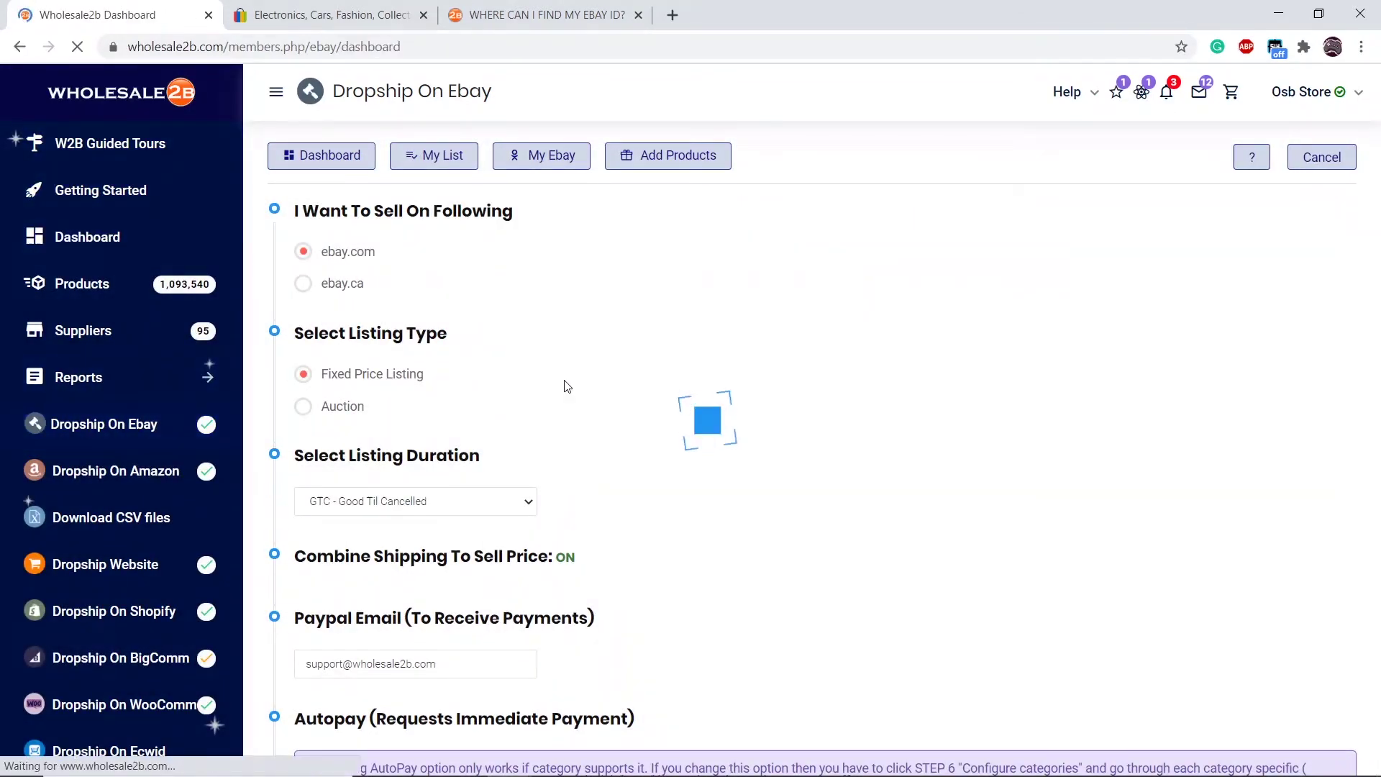
pyautogui.scroll(-3, 588, 386)
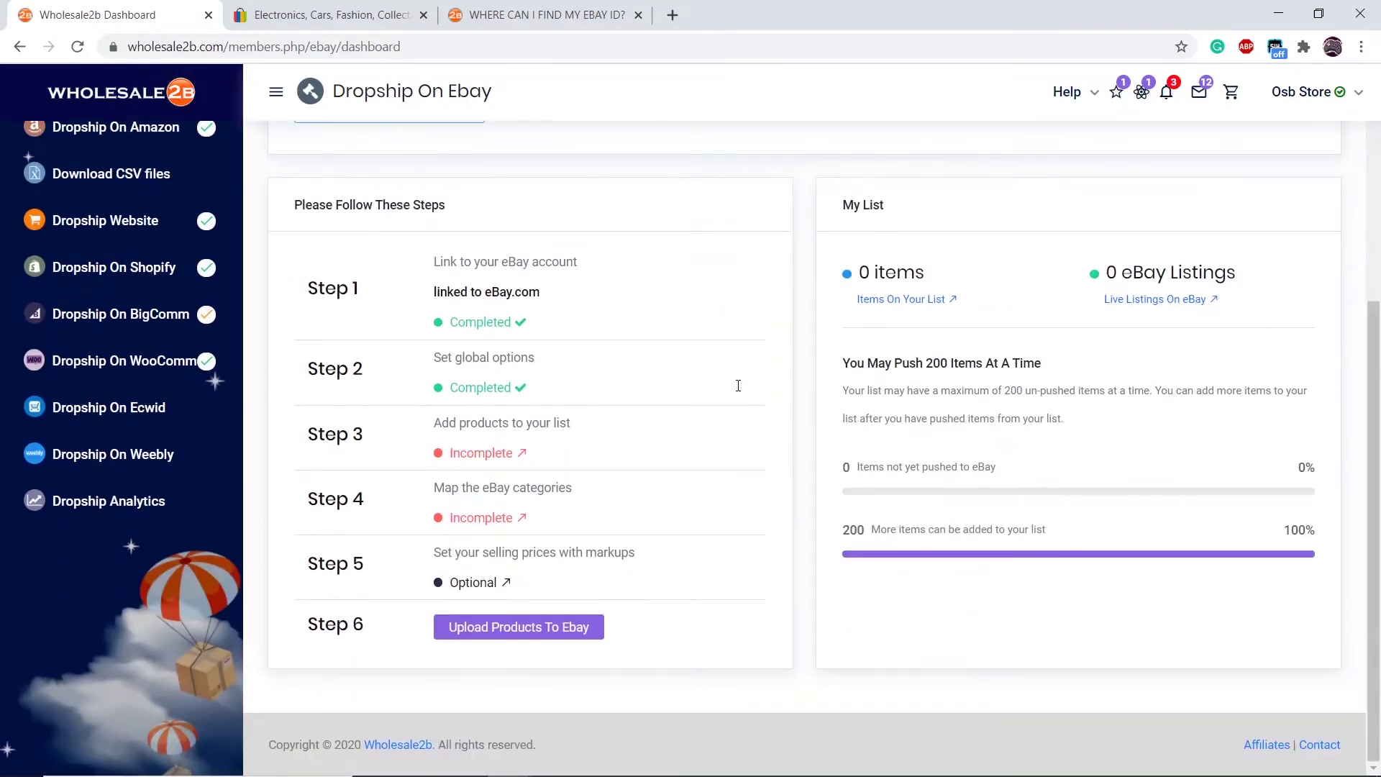